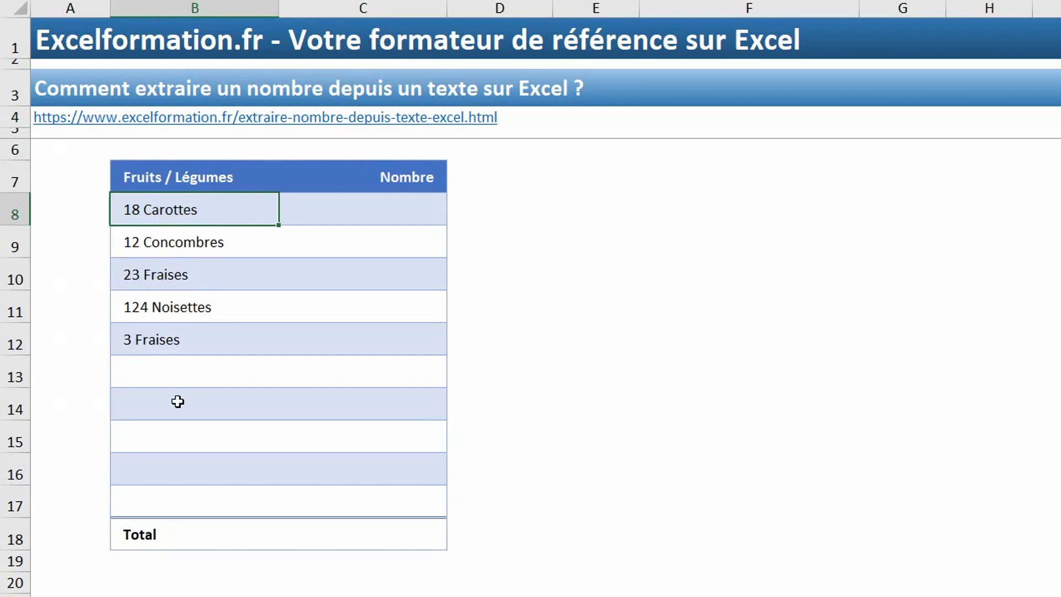
Step: Enter a SOMME formula in cell E8 that adds up the Fruits / Légumes cells B8:B17
click(566, 208)
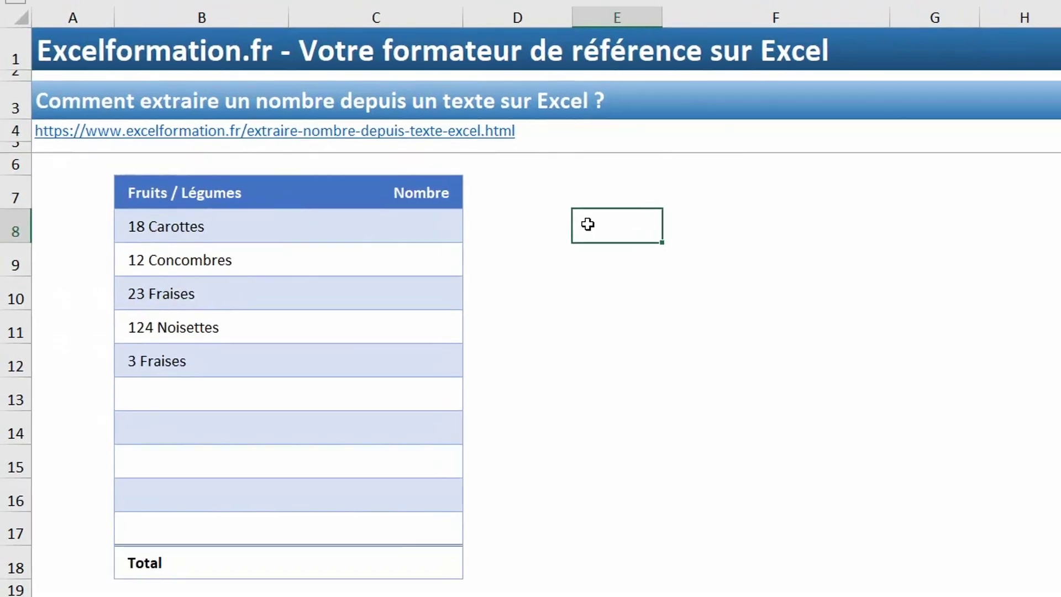
text(=somme()
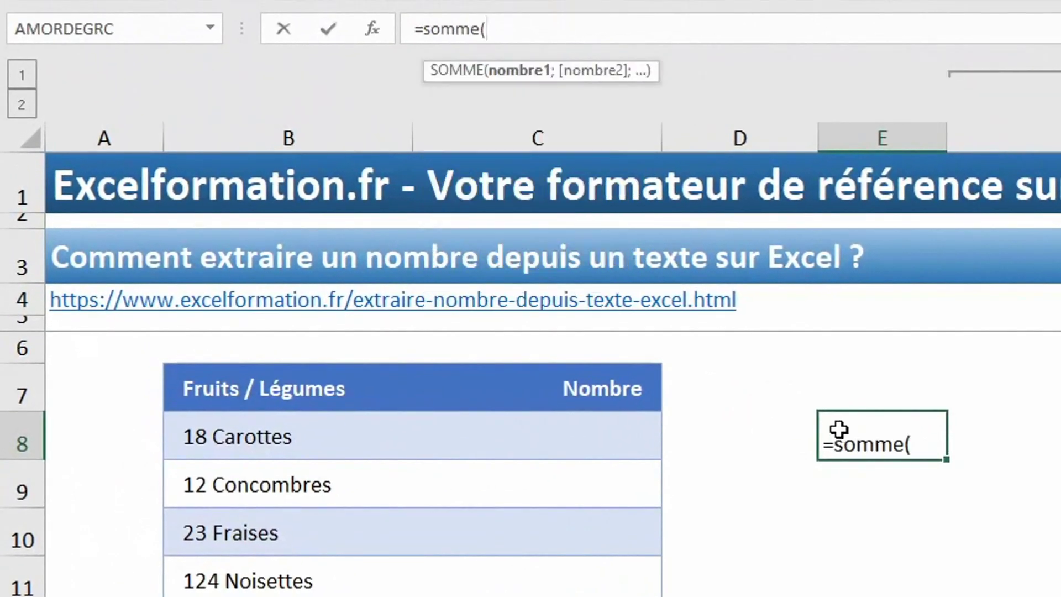
click(289, 429)
key(ctrl+shift+Down)
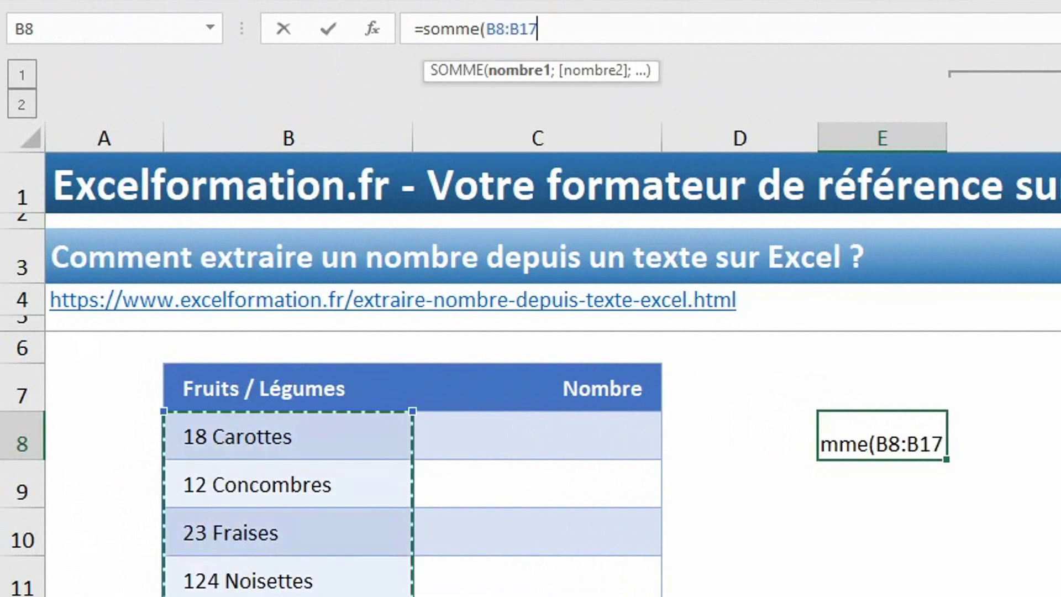
key(Return)
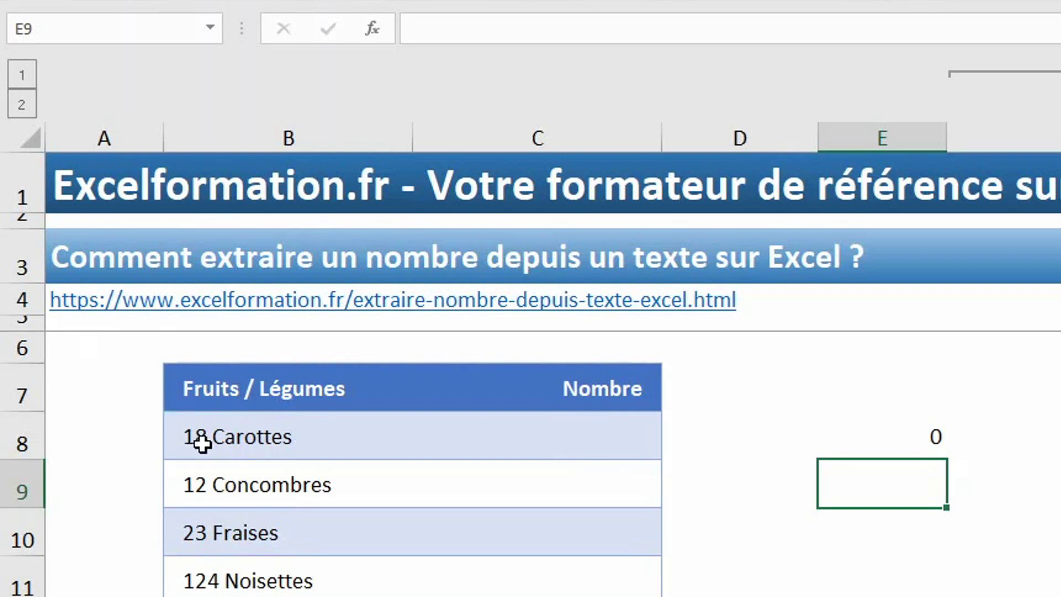
Step: Enter =GAUCHE(B8;2) in cell C8 to extract the first two characters of the Carottes entry
click(571, 433)
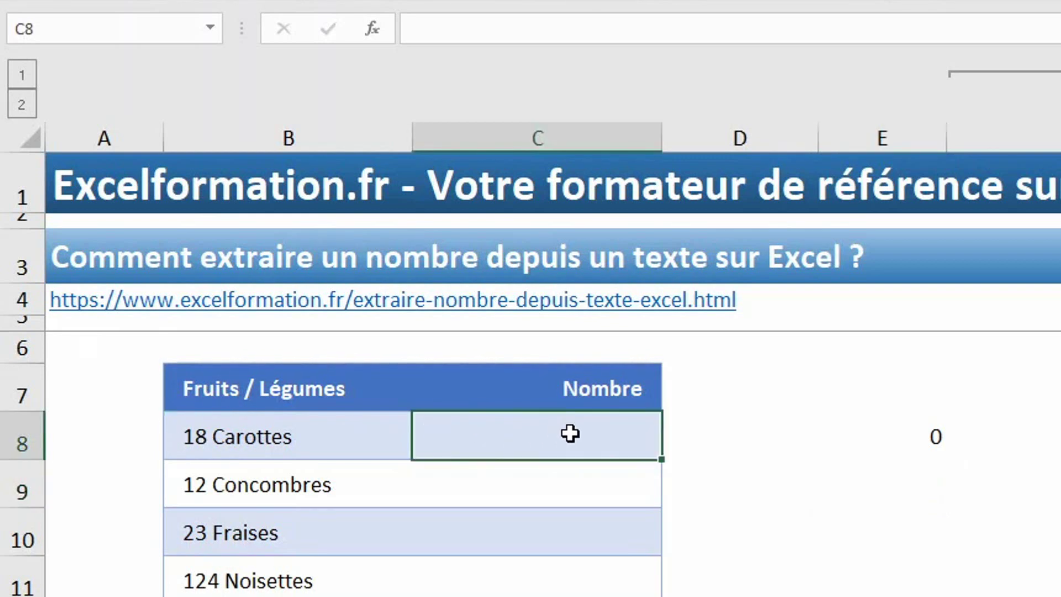
text(=ga)
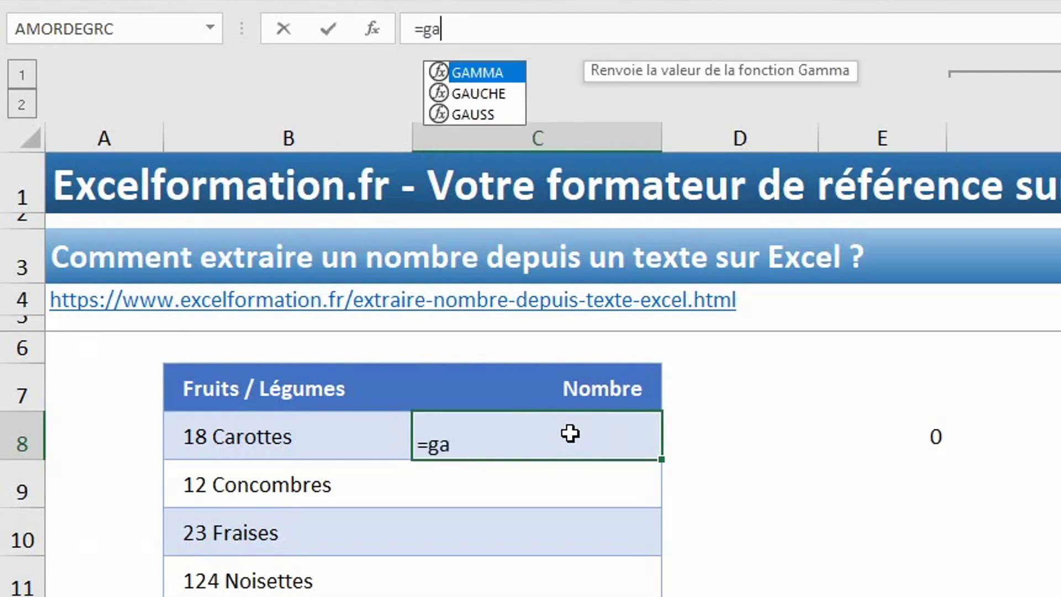
key(Down)
key(Tab)
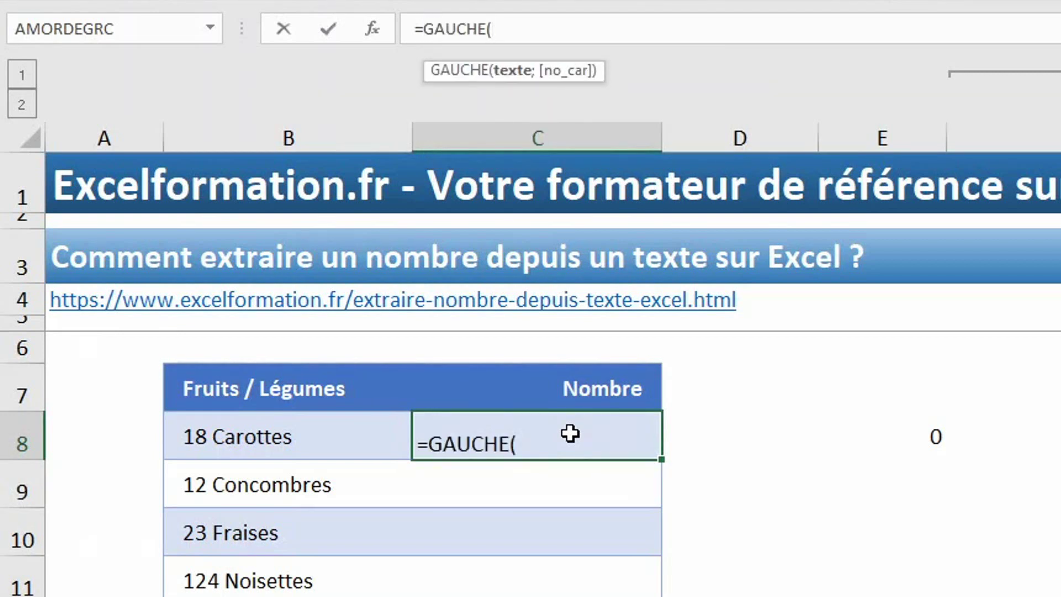
click(310, 436)
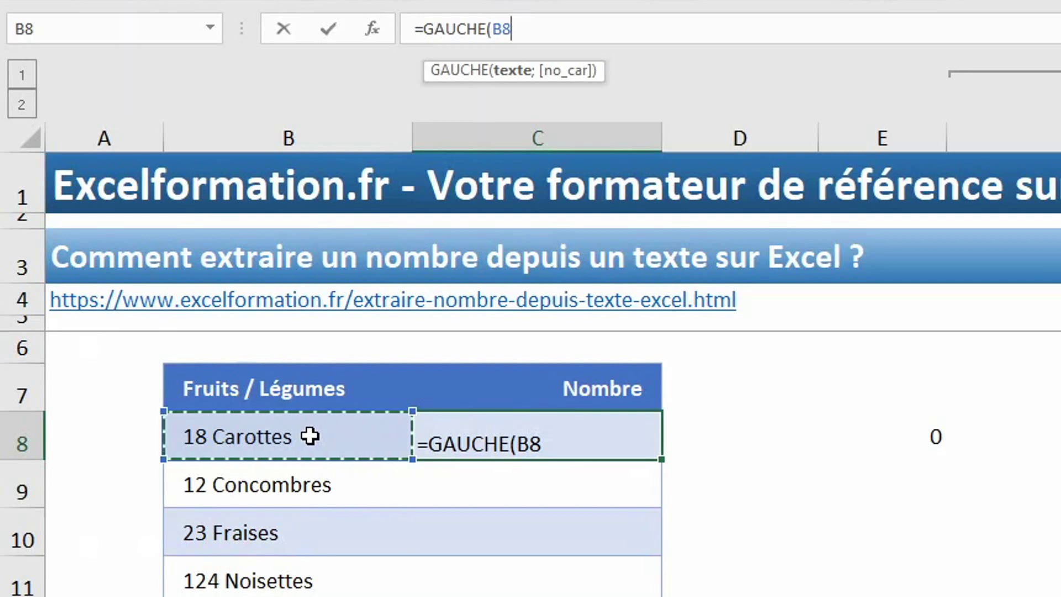
text(;)
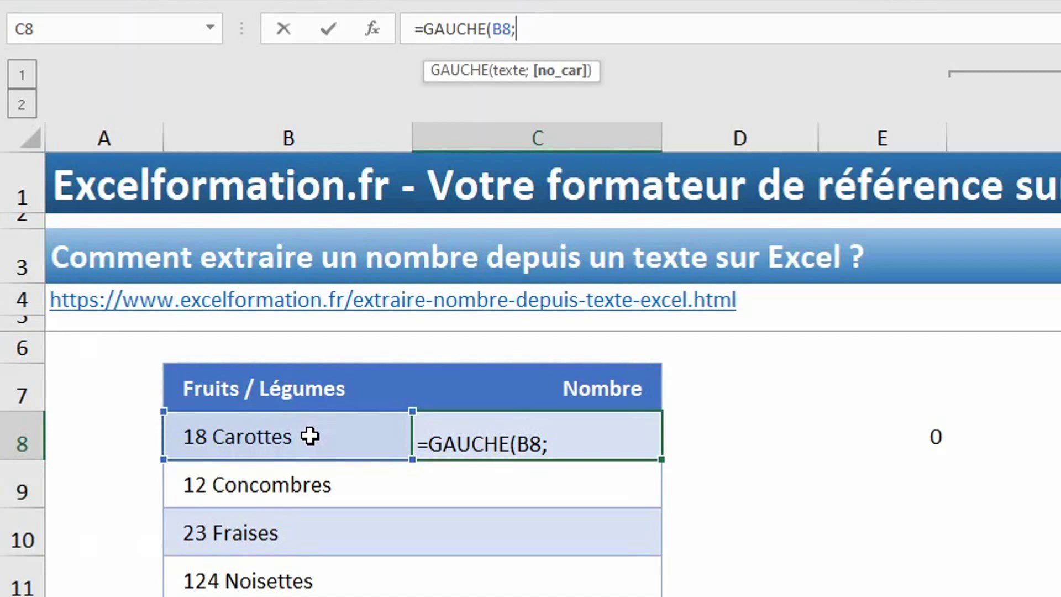
text(2))
key(Return)
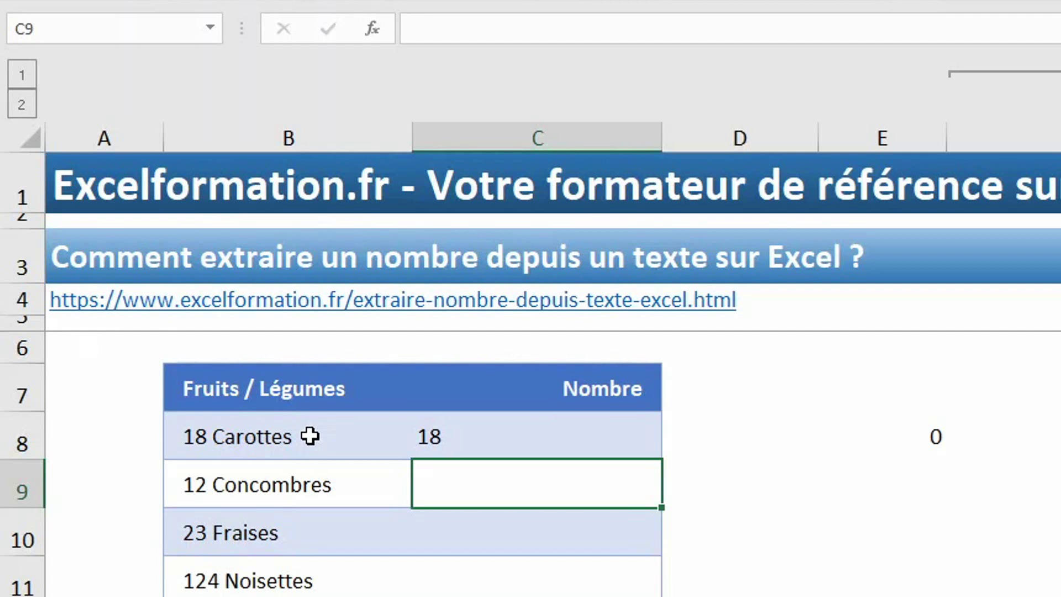
Step: Wrap the C8 formula in CNUM so it reads =CNUM(GAUCHE(B8;2))
click(539, 436)
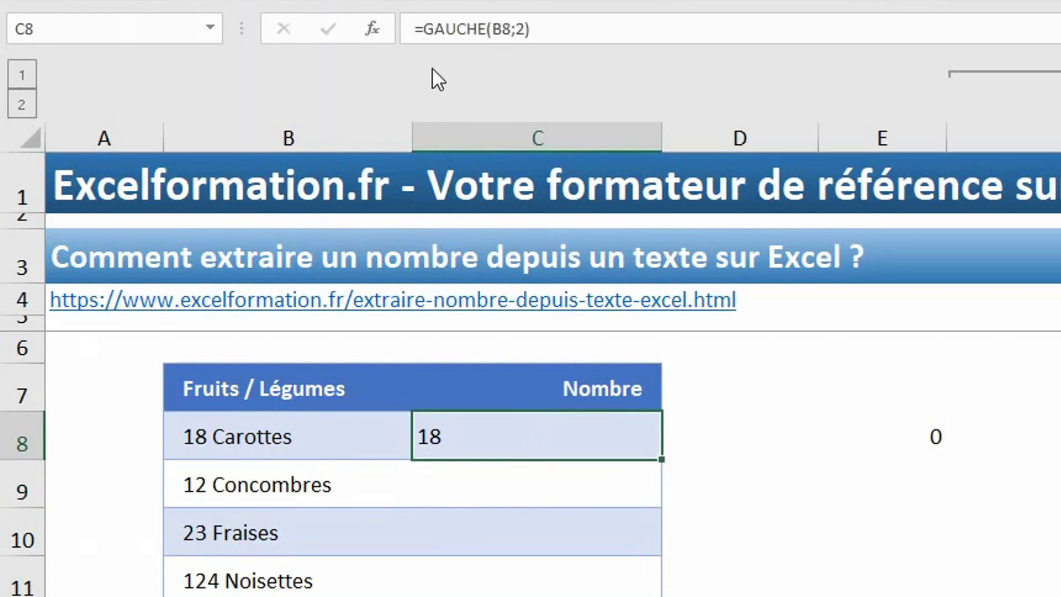
click(425, 40)
text(cnum)
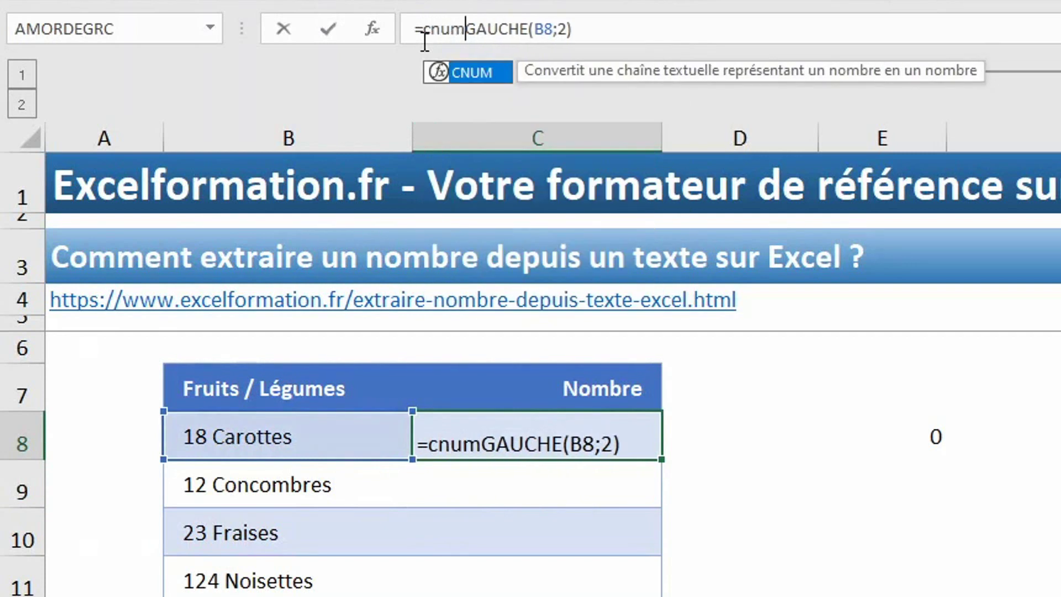
key(Tab)
click(616, 34)
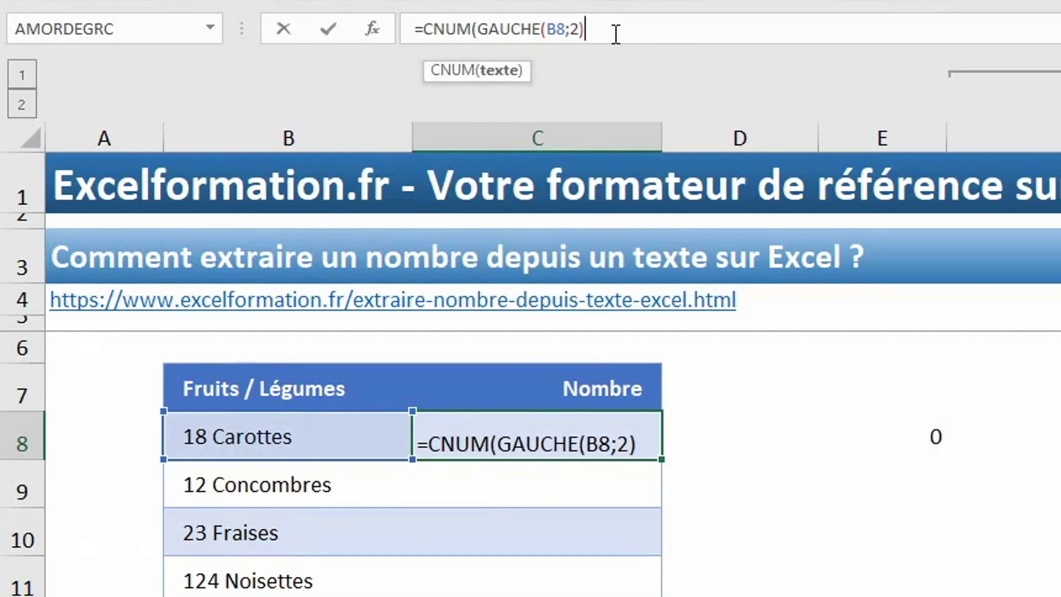
text())
key(Return)
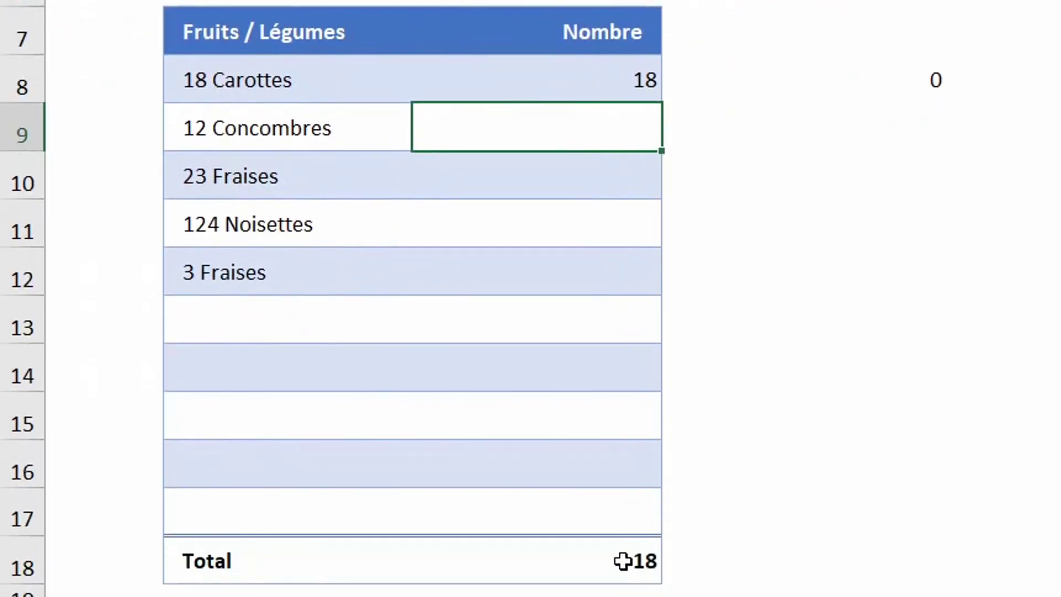
Step: Fill the C8 formula down through C17 without copying the formatting
click(623, 561)
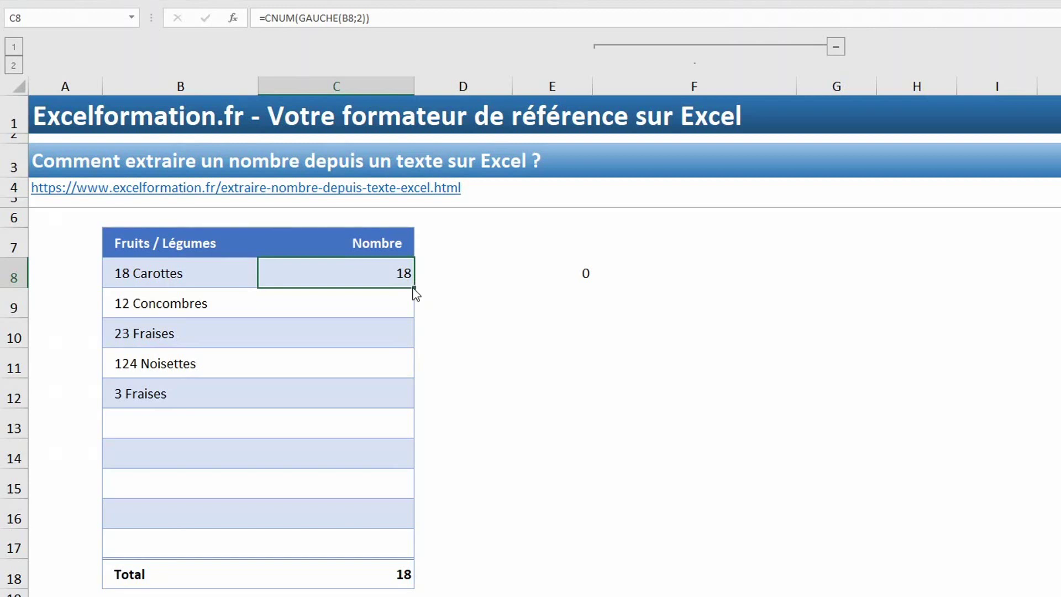
drag(416, 293, 415, 554)
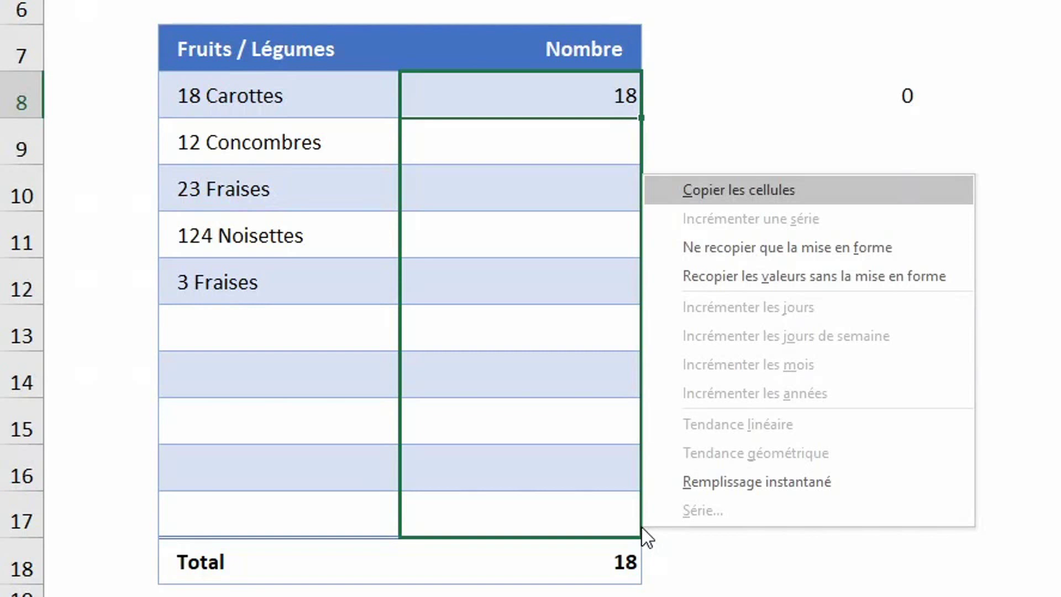
click(780, 287)
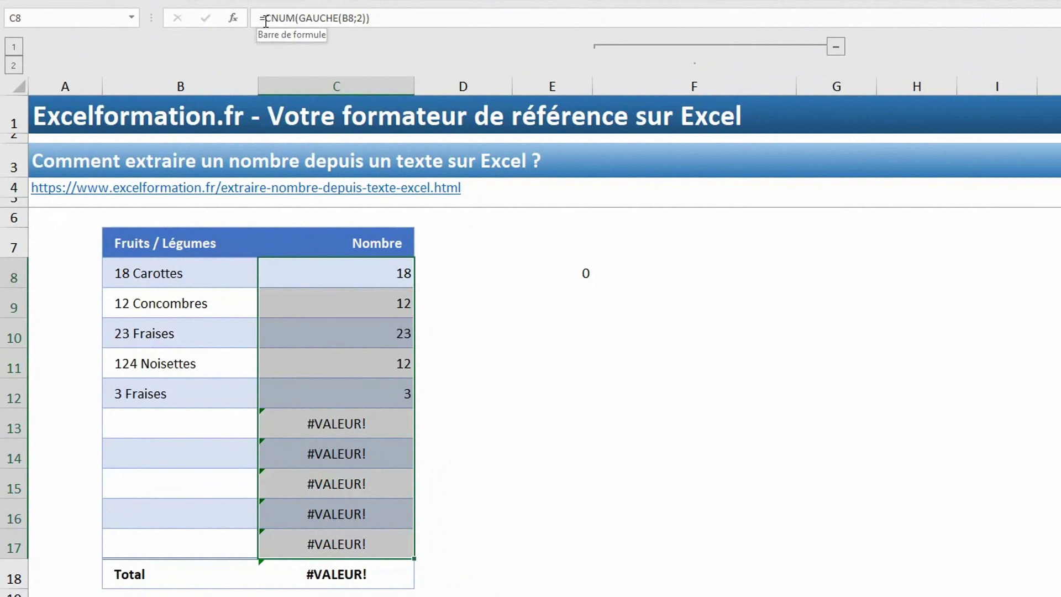
Step: Wrap the formula in SIERREUR with 0 as the error value across C8:C17, giving =SIERREUR(CNUM(GAUCHE(B8;2));0)
click(266, 20)
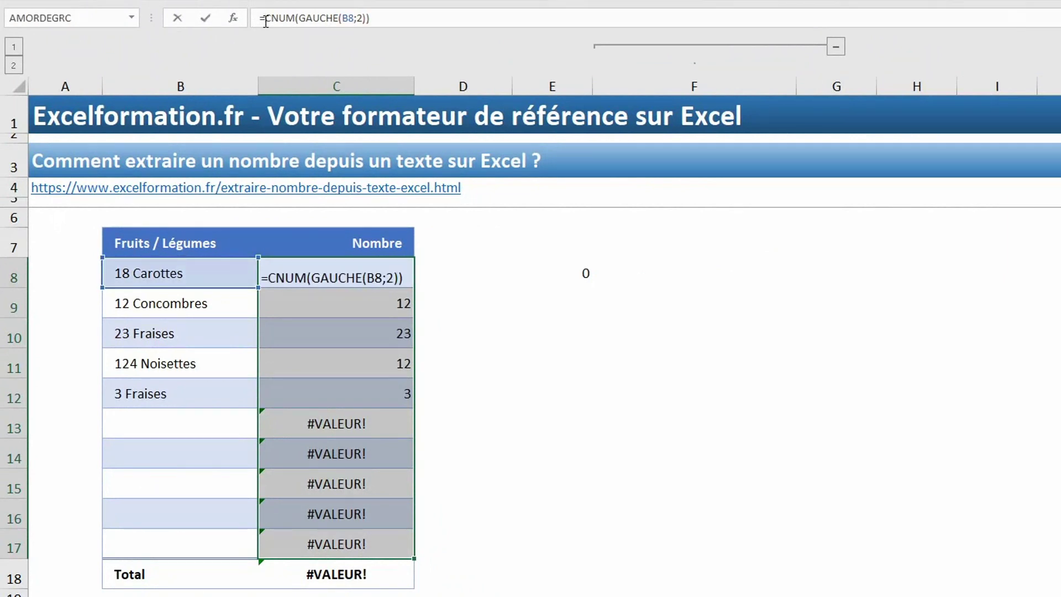
text(si)
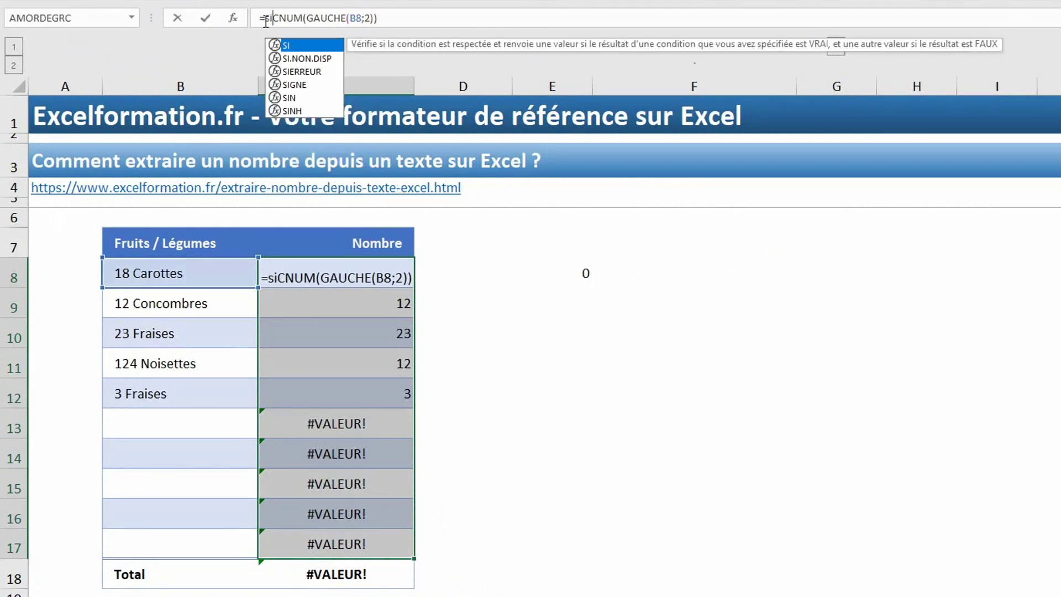
key(Down)
key(Down)
key(Tab)
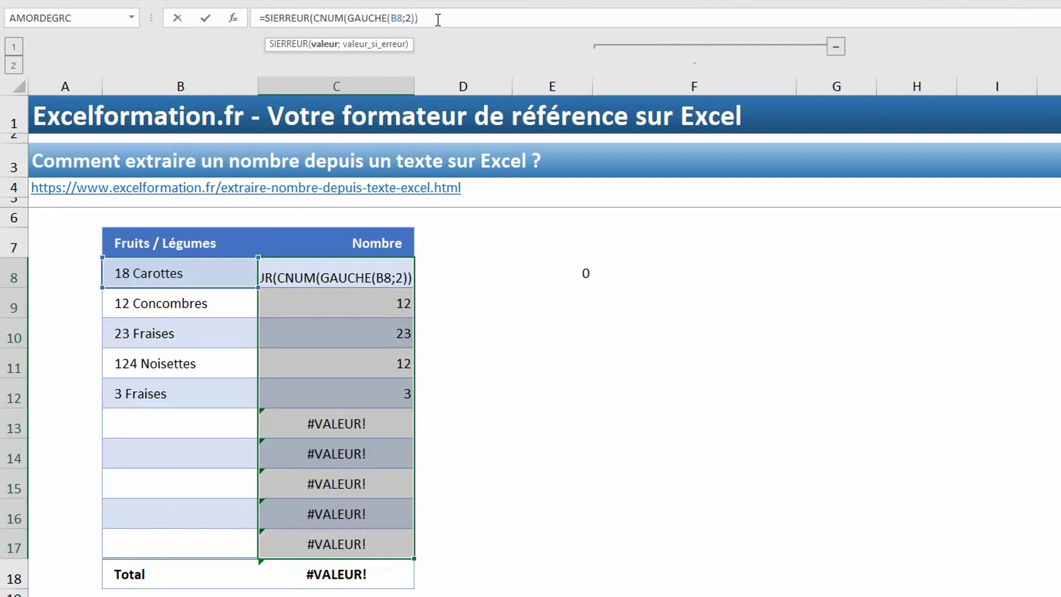
text(;)
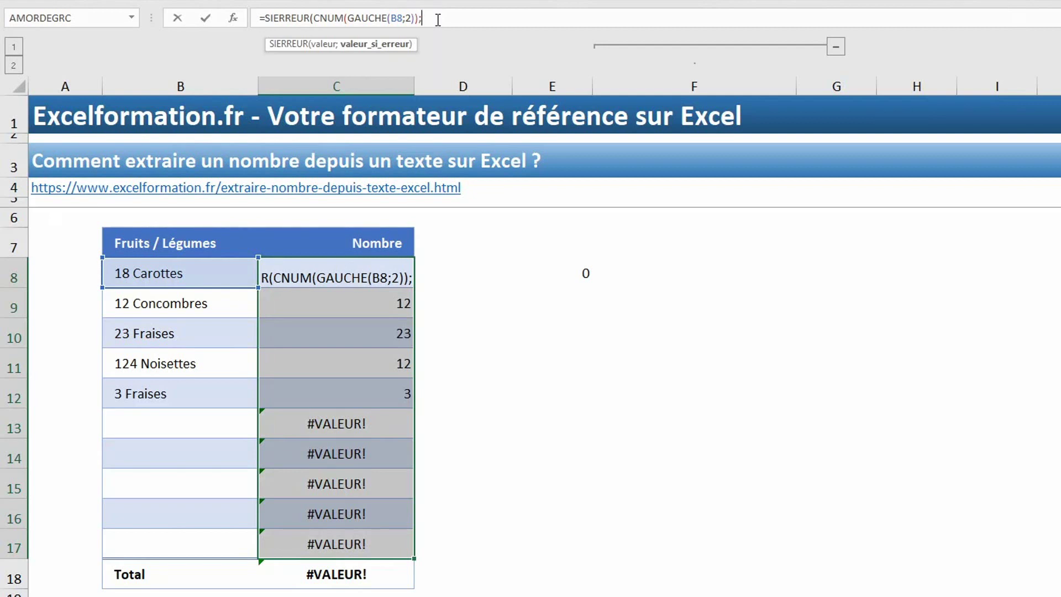
text(0))
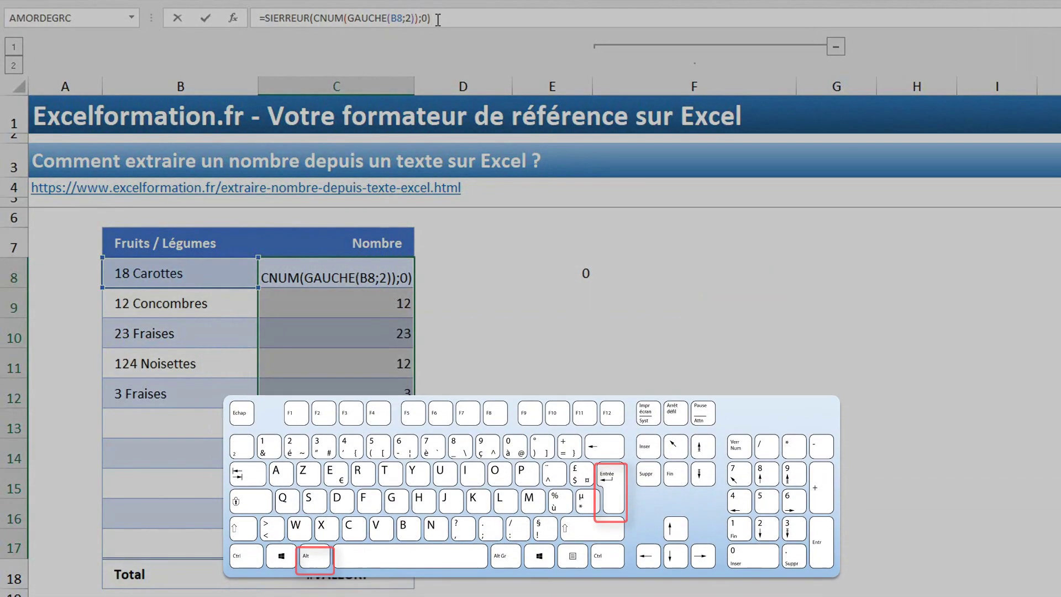
key(Return)
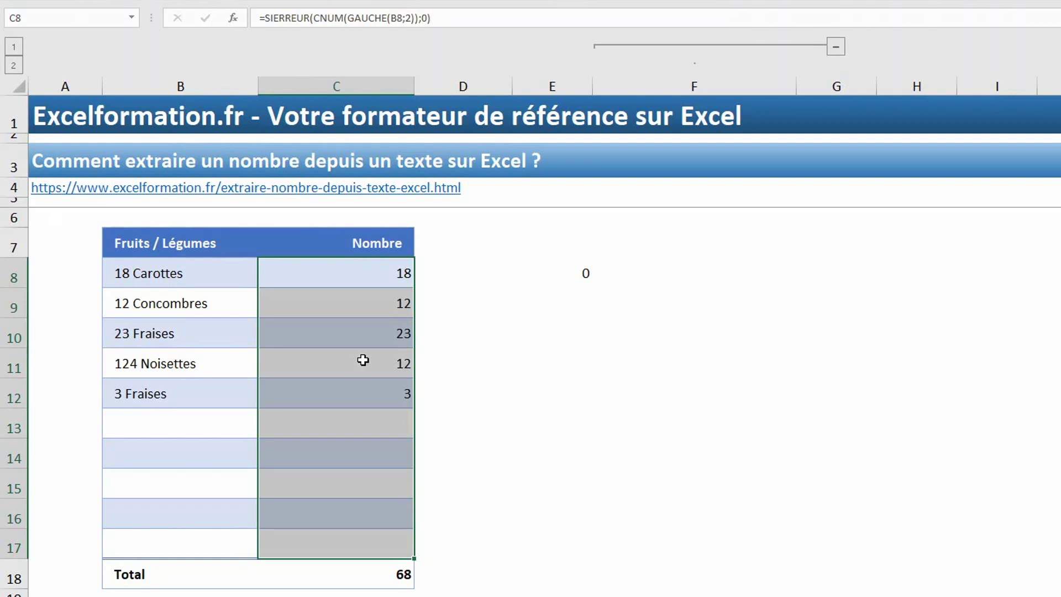
Step: Replace the fixed character count in GAUCHE with TROUVE(" ";B8) and apply the formula to all of C8:C17
click(410, 18)
key(BackSpace)
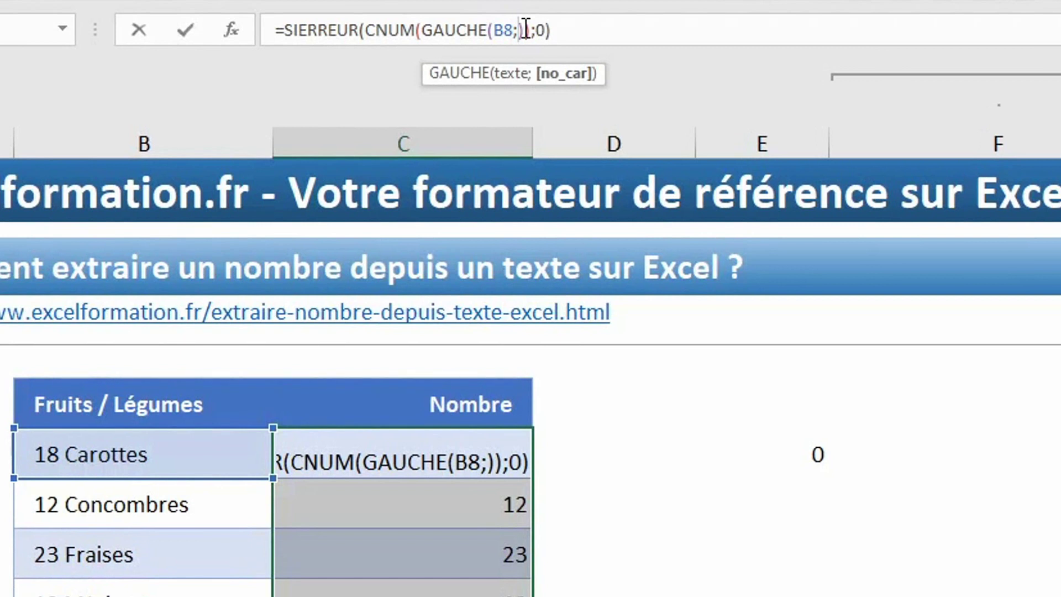
text(trouve())
key(Left)
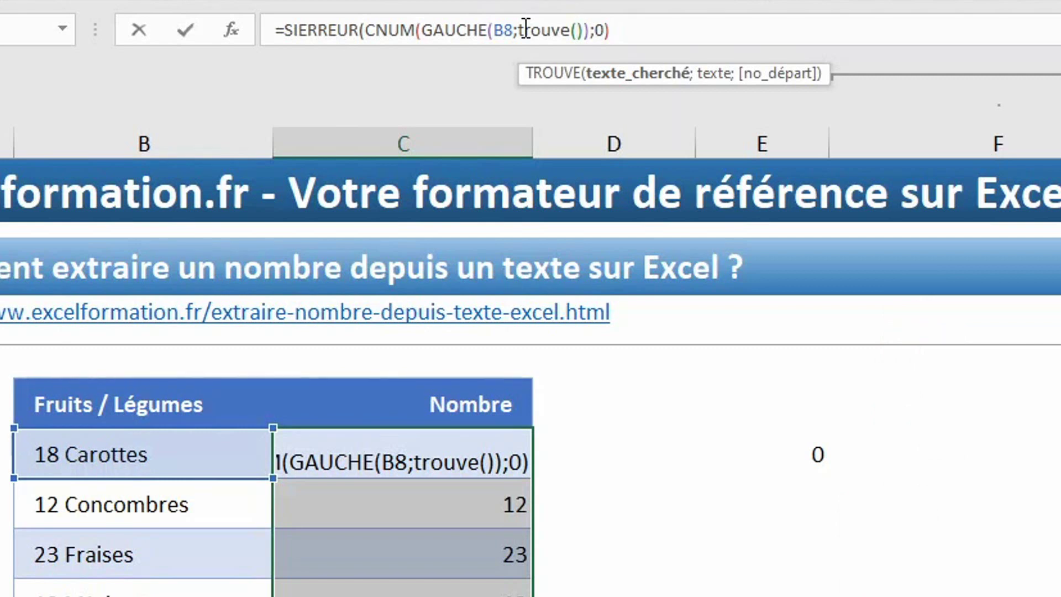
text(" ")
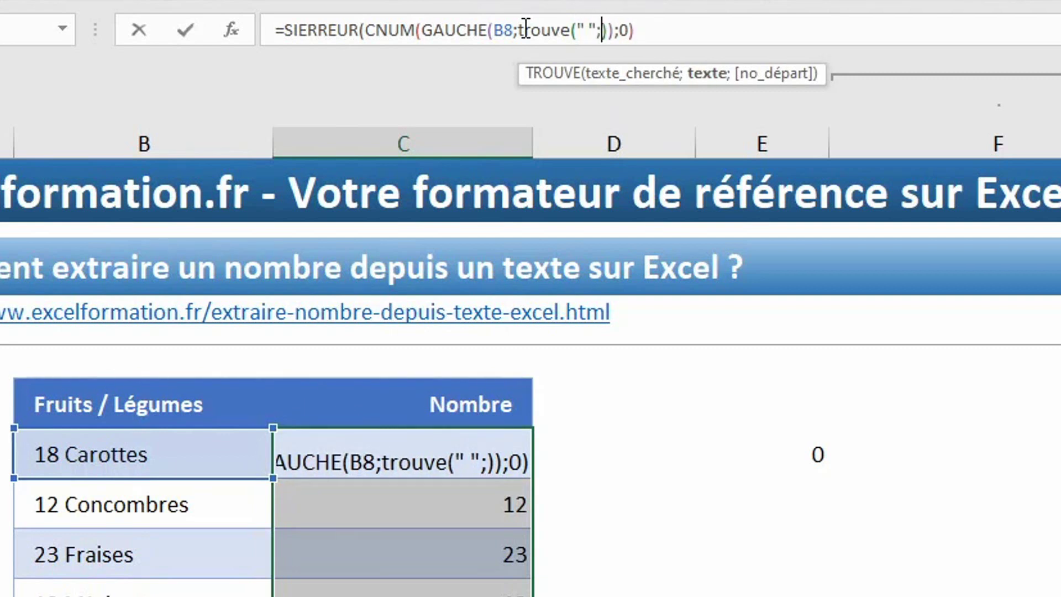
text(;)
click(135, 460)
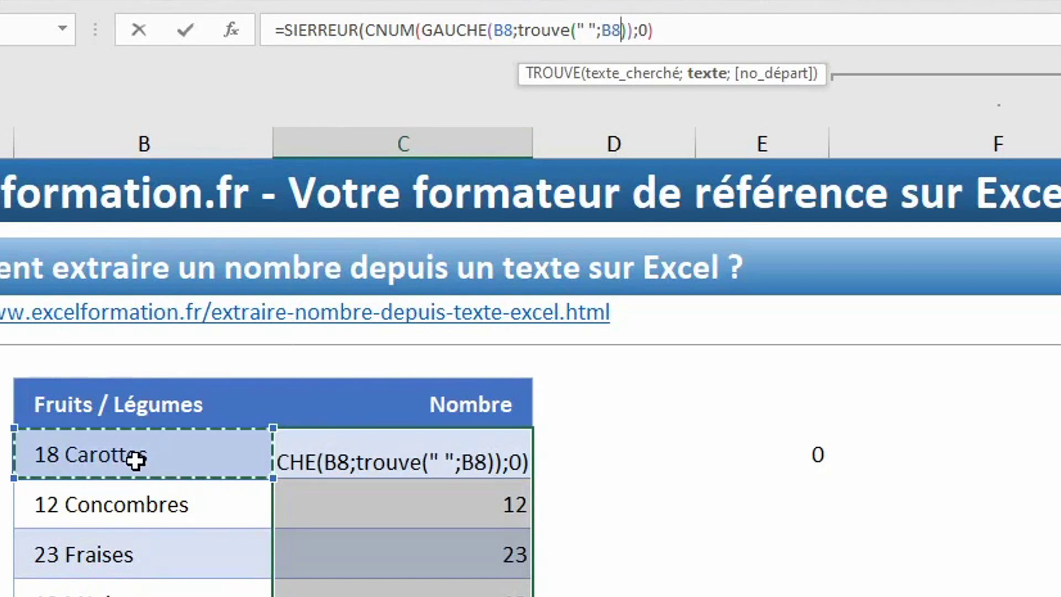
text())
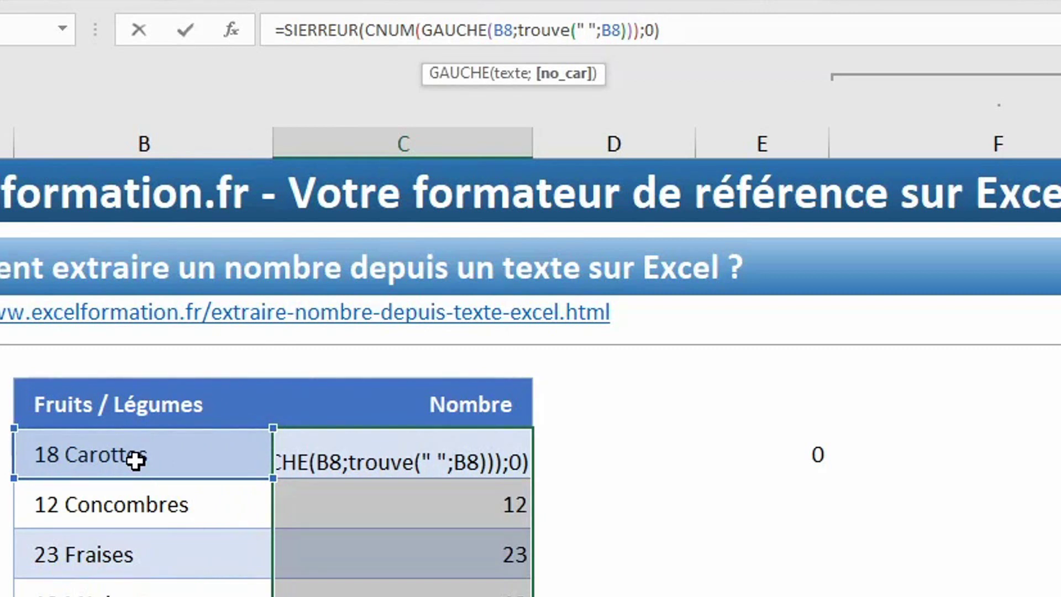
key(ctrl+Return)
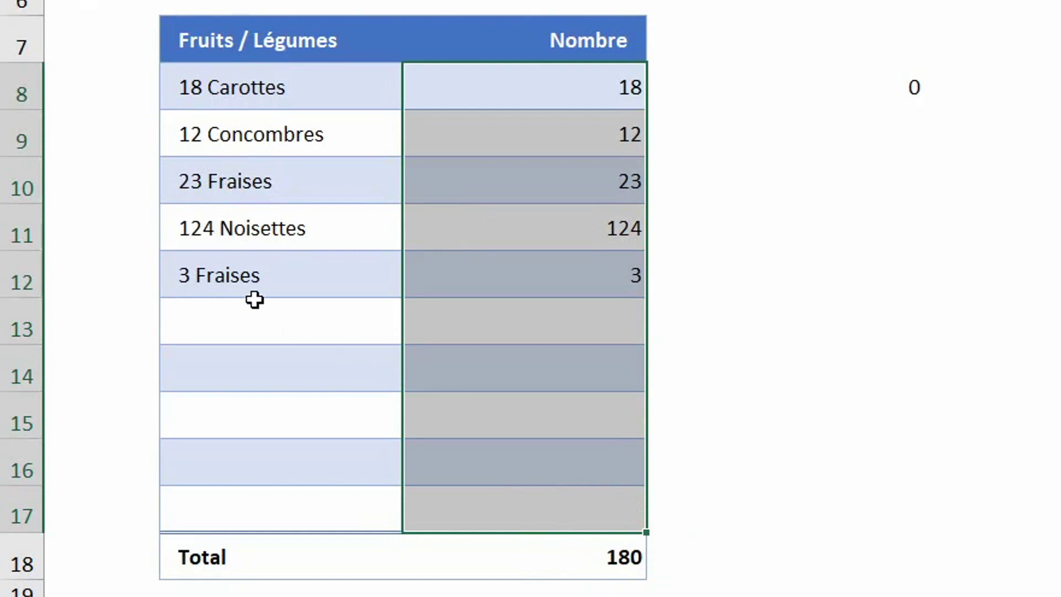
Step: Add the entry "20 Abricots" in cell B13 of the Fruits / Légumes column
click(254, 322)
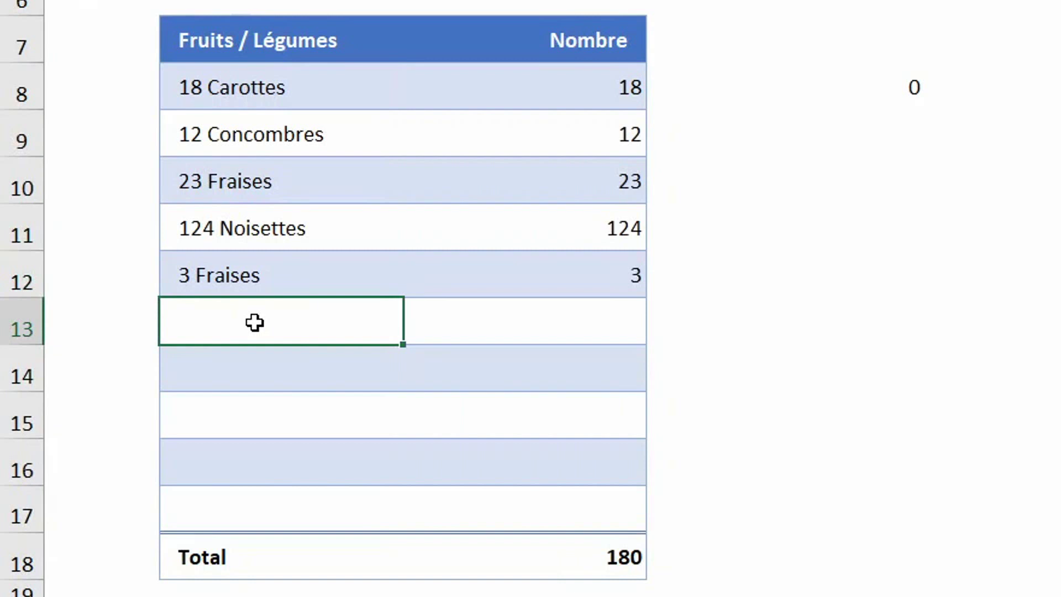
text(20 Abricot)
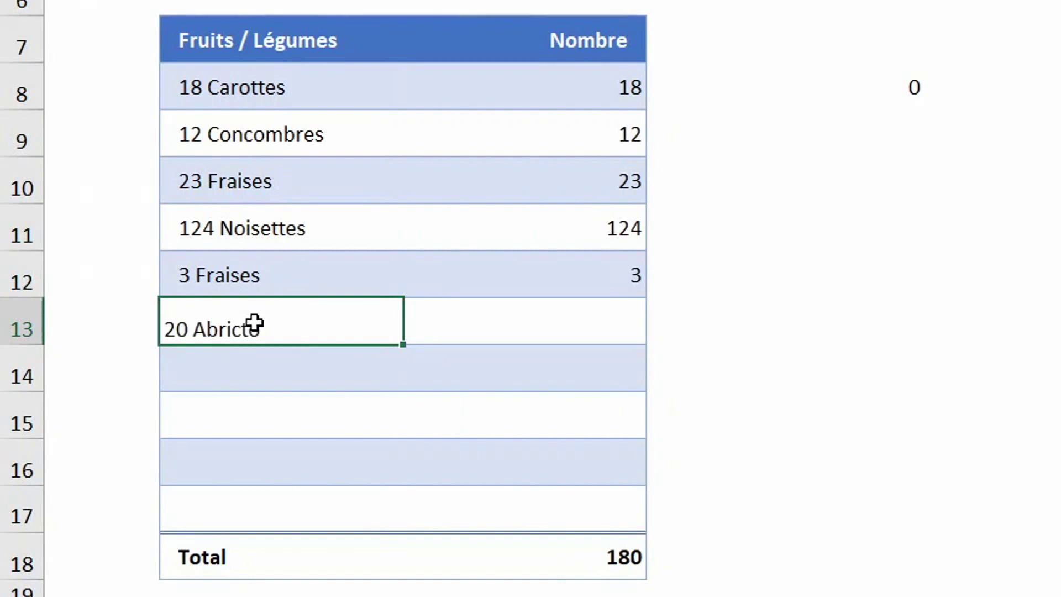
text(s)
key(Return)
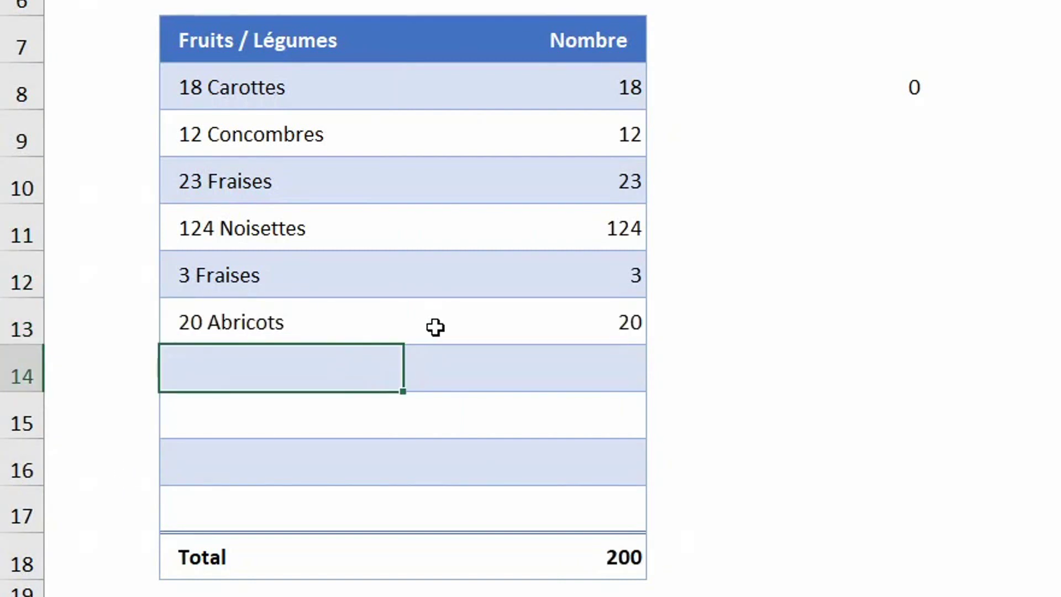